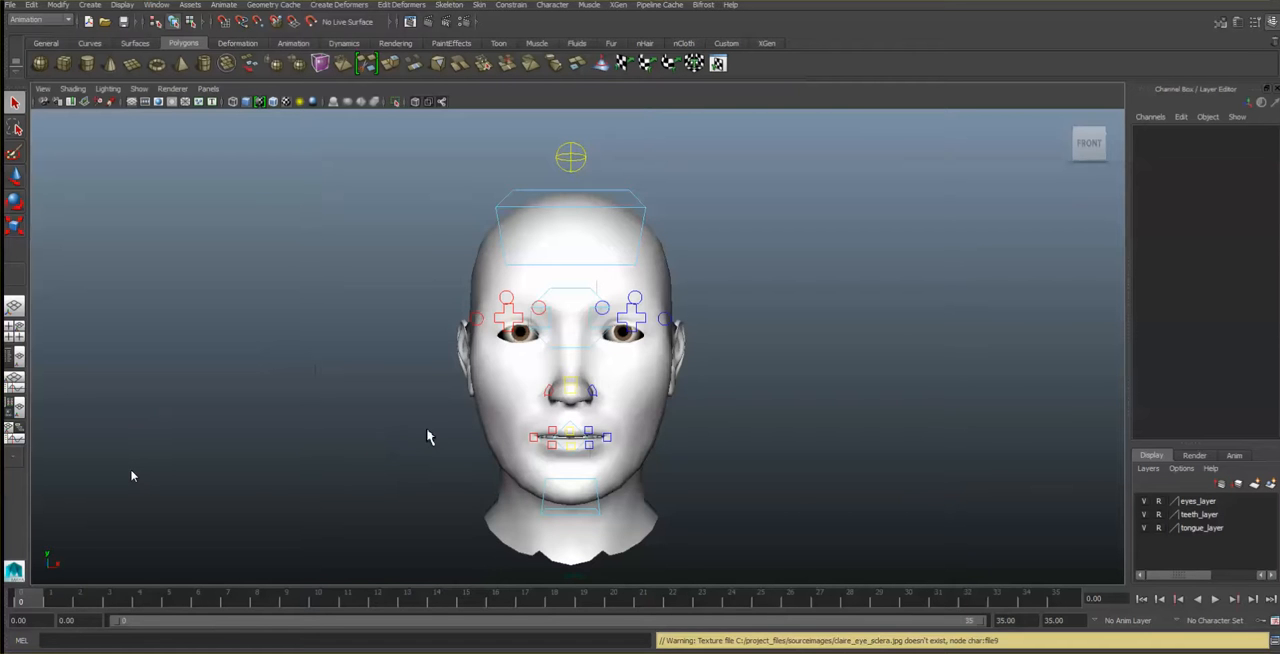
# - Inspect the eyes, upper jaw and lower jaw controls, and list the scs_claireJaw01 channels for the lower jaw control
pyautogui.moveTo(428, 437)
pyautogui.keyDown('alt'); pyautogui.mouseDown()
pyautogui.moveTo(394, 440)
pyautogui.moveTo(426, 443)
pyautogui.mouseUp(); pyautogui.keyUp('alt')
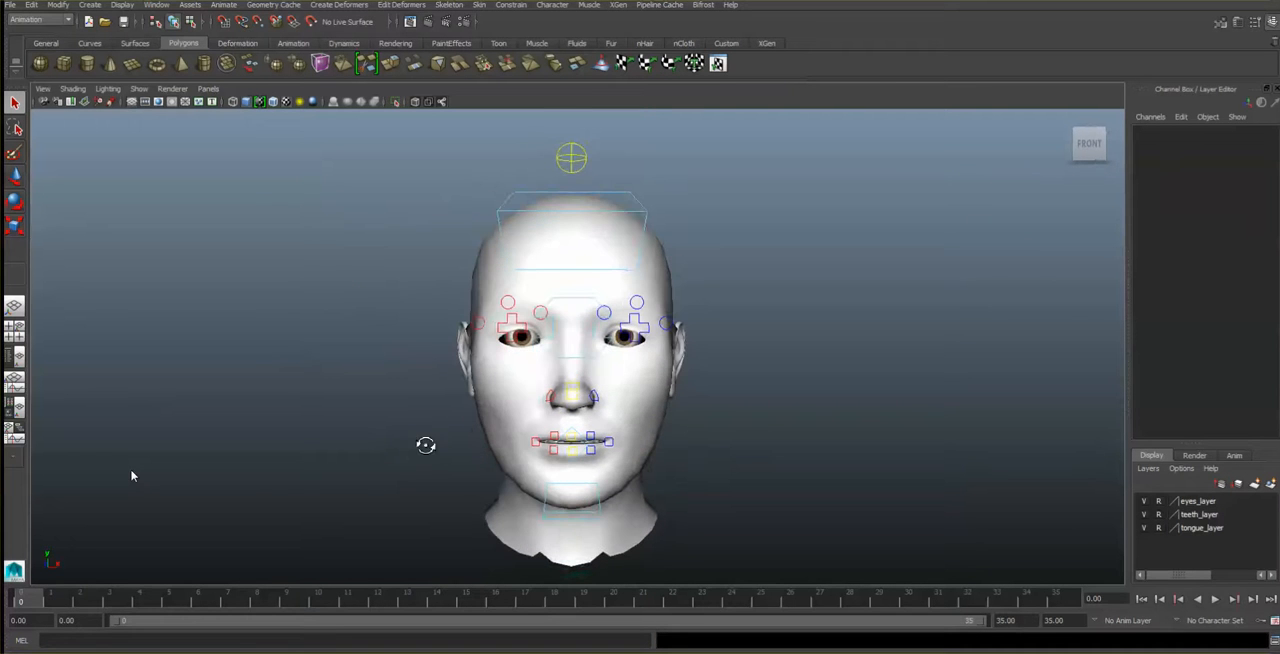
pyautogui.click(588, 305)
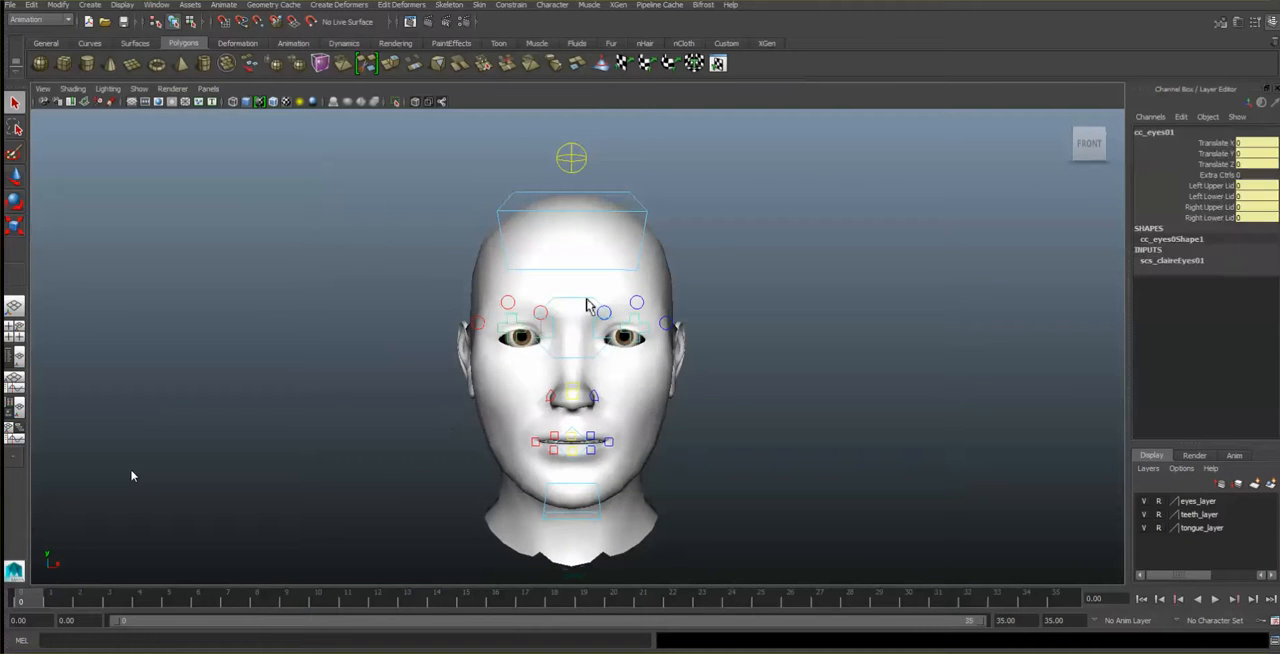
pyautogui.click(643, 209)
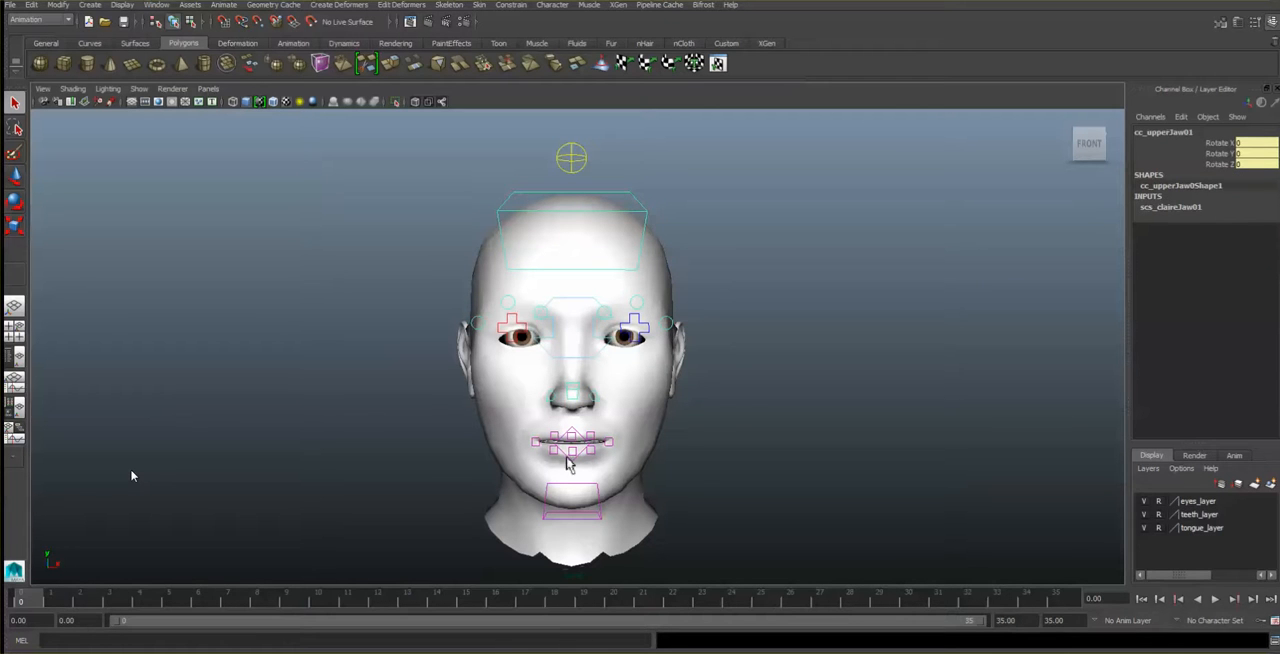
pyautogui.click(604, 517)
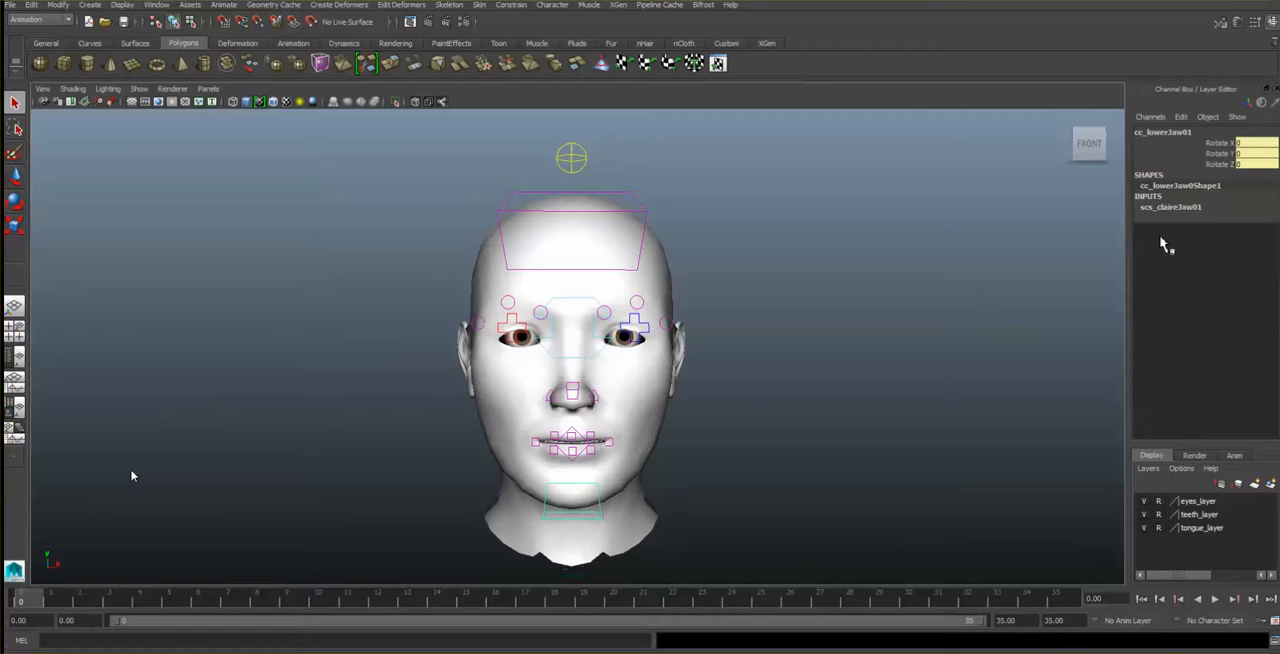
pyautogui.click(1196, 210)
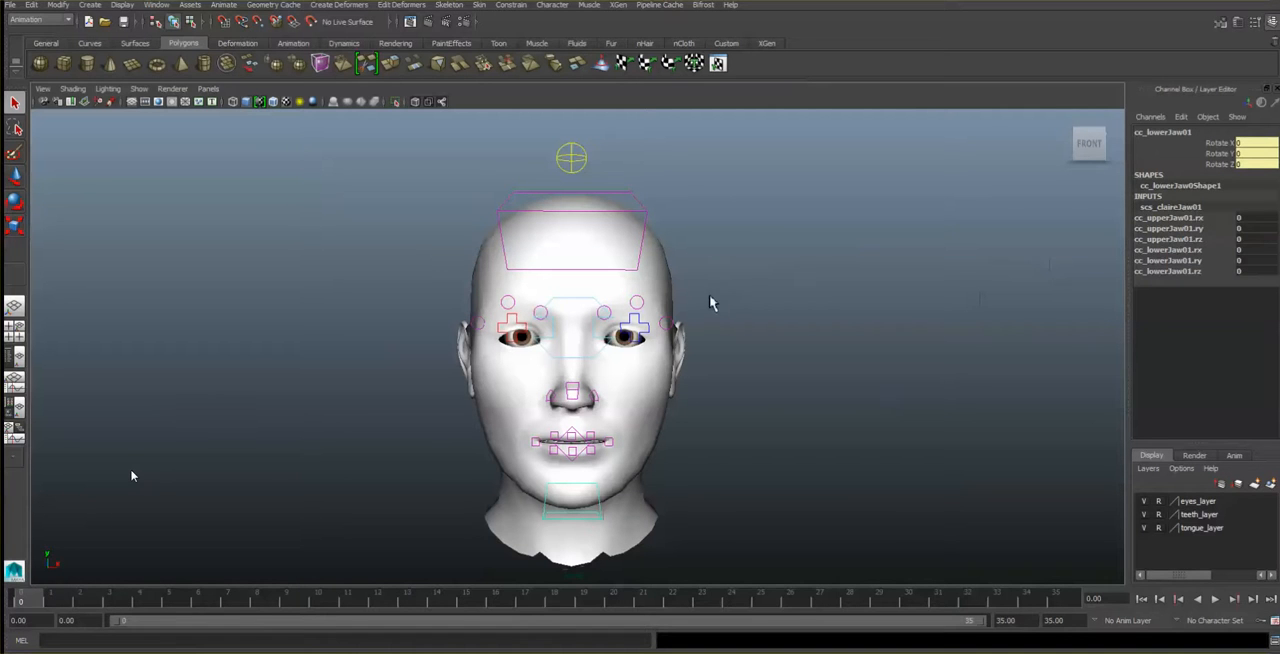
# - Select the eyes control cc_eyes01 and expand its scs_claireEyes01 input to list the eyelid channels
pyautogui.click(592, 308)
pyautogui.click(603, 313)
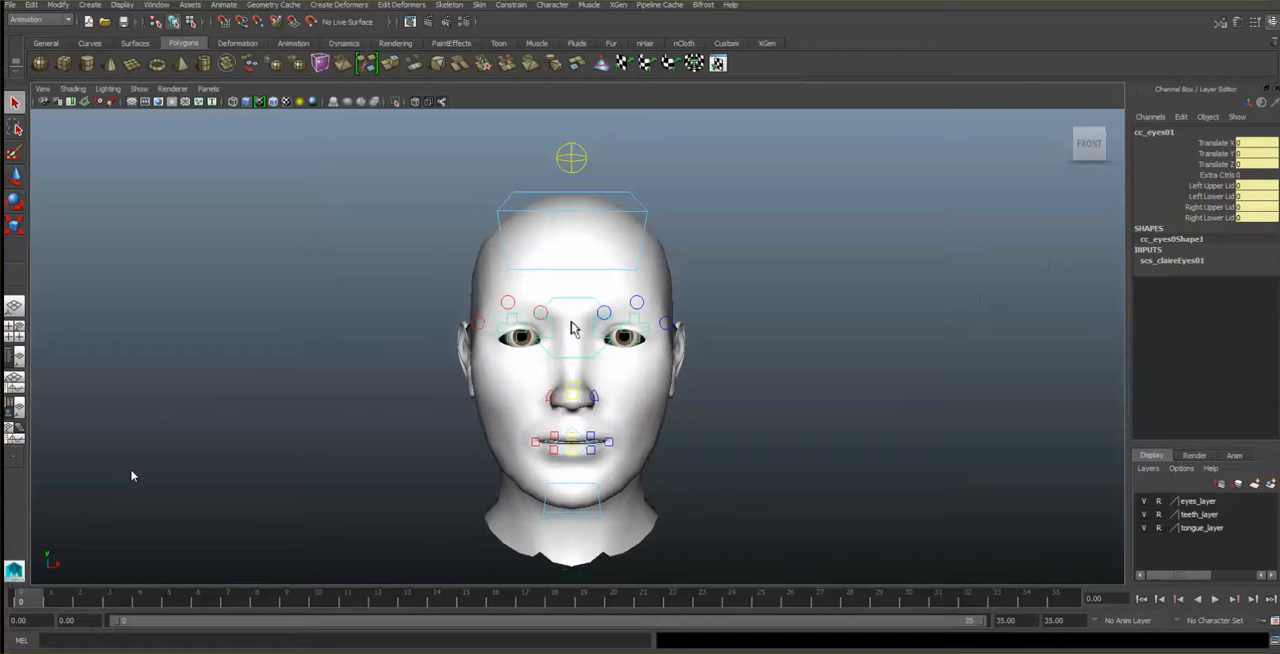
pyautogui.click(1168, 262)
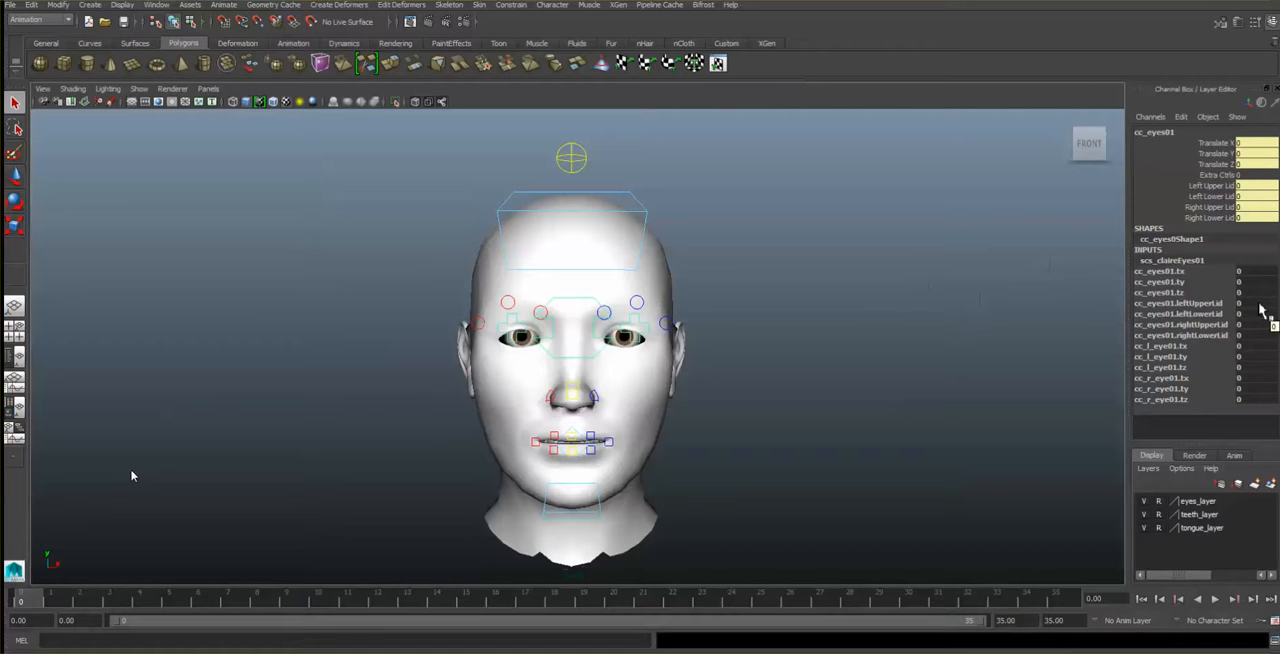
# - Try the left upper lid of the eyes control at 10, then at -10
pyautogui.click(1261, 304)
pyautogui.write('1')
pyautogui.press('Return')
pyautogui.write('0')
pyautogui.press('Return')
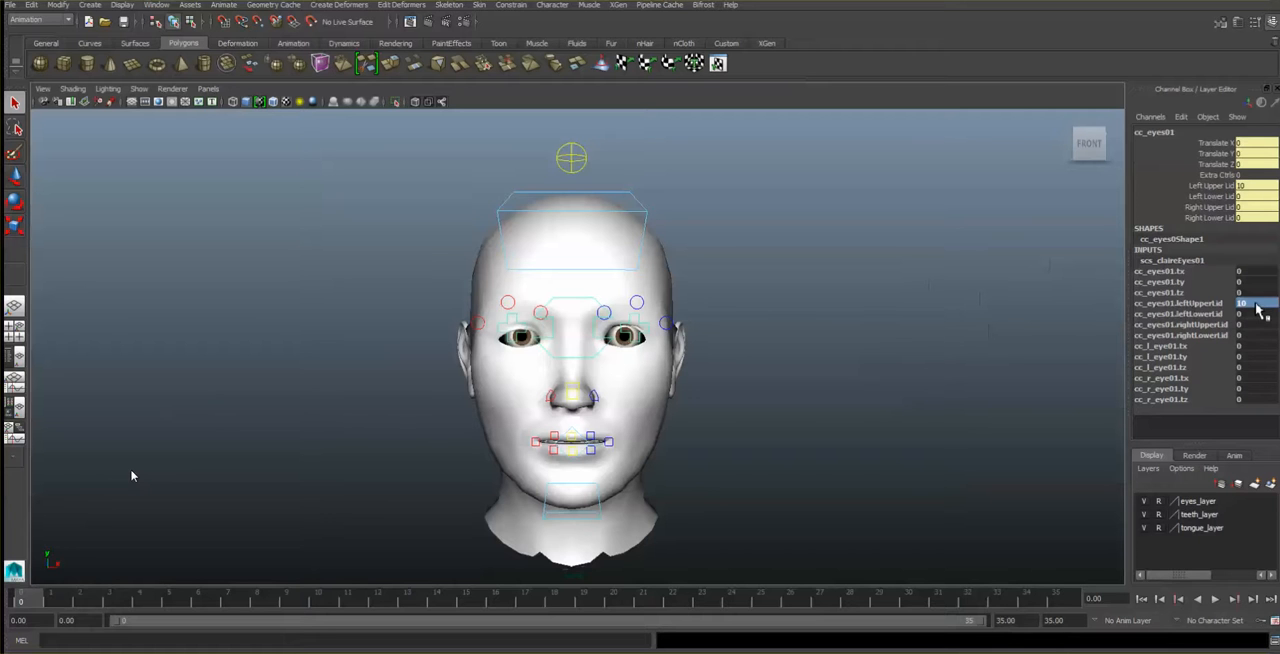
pyautogui.doubleClick(1257, 304)
pyautogui.press('BackSpace')
pyautogui.write('-10')
pyautogui.press('Return')
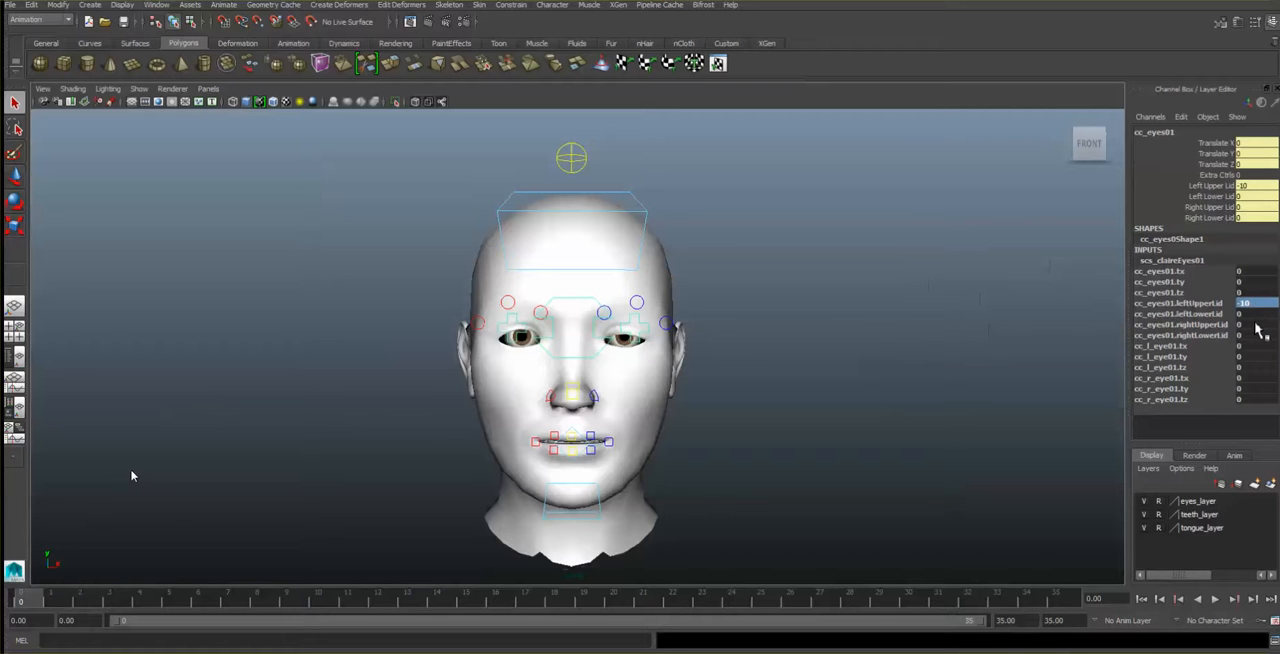
# - Try the left lower lid at -10, then reset the left upper and lower lids to 0
pyautogui.doubleClick(1257, 314)
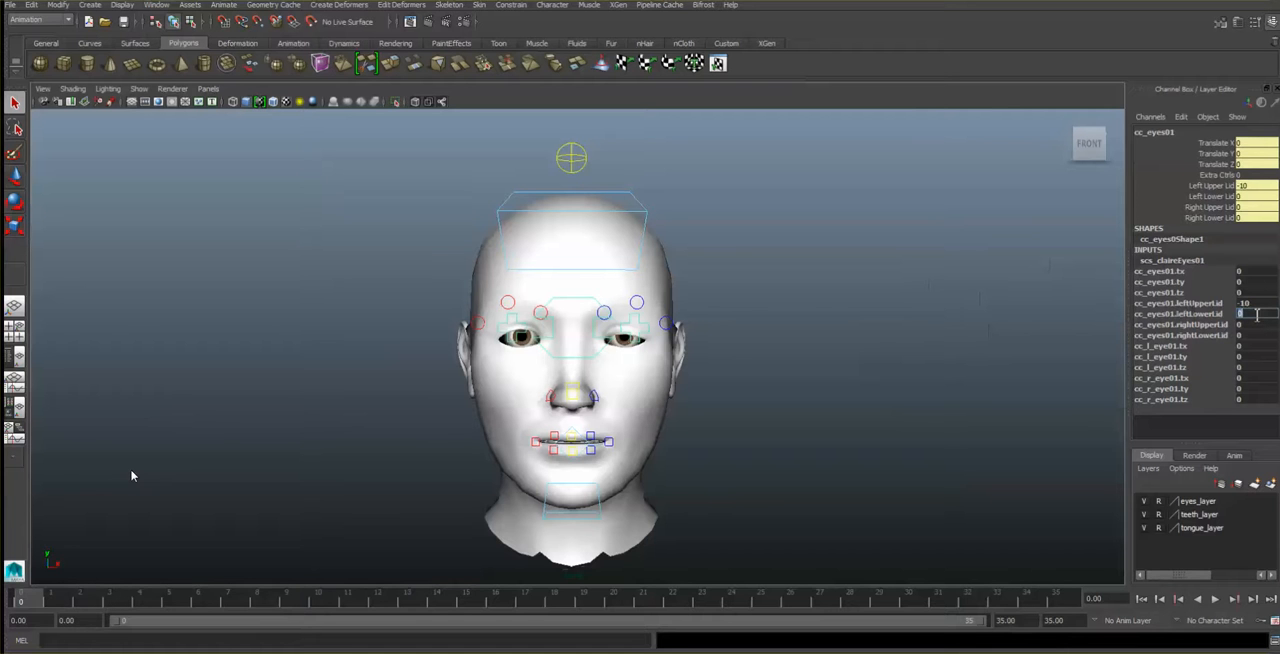
pyautogui.write('-10')
pyautogui.press('Return')
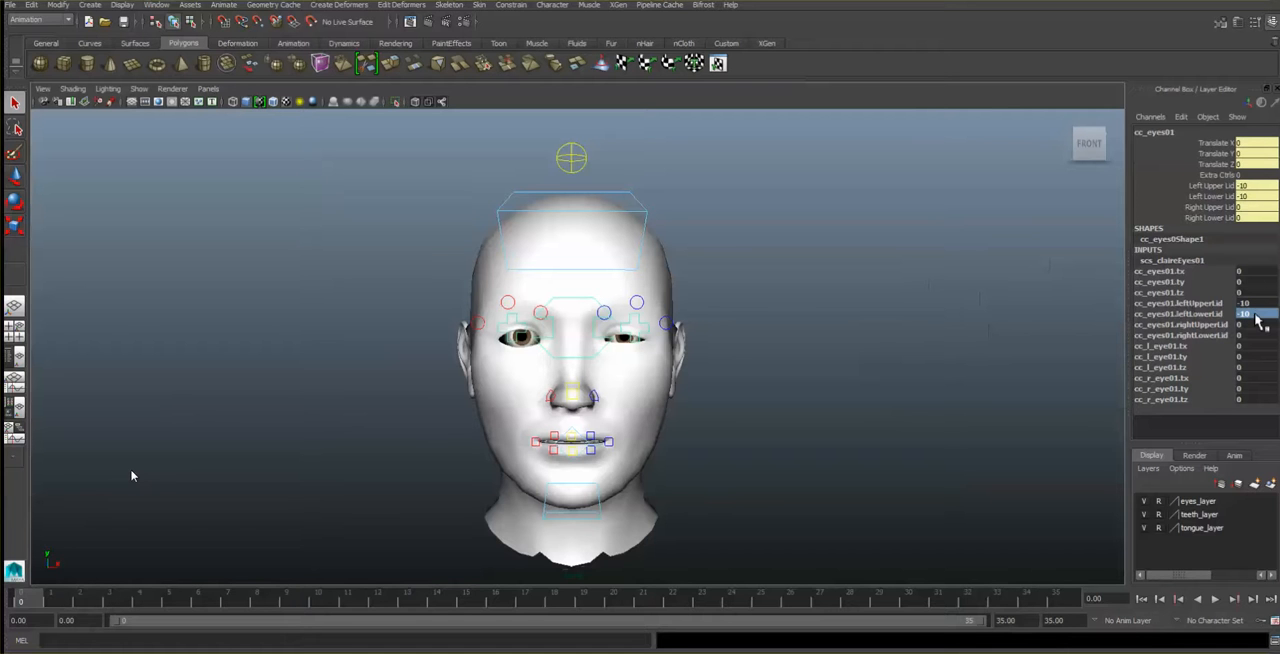
pyautogui.click(1253, 305)
pyautogui.write('0')
pyautogui.click(1253, 314)
pyautogui.write('0')
# - Key all scs_claireEyes01 channels at frame 0 with the eyes open
pyautogui.click(1250, 303)
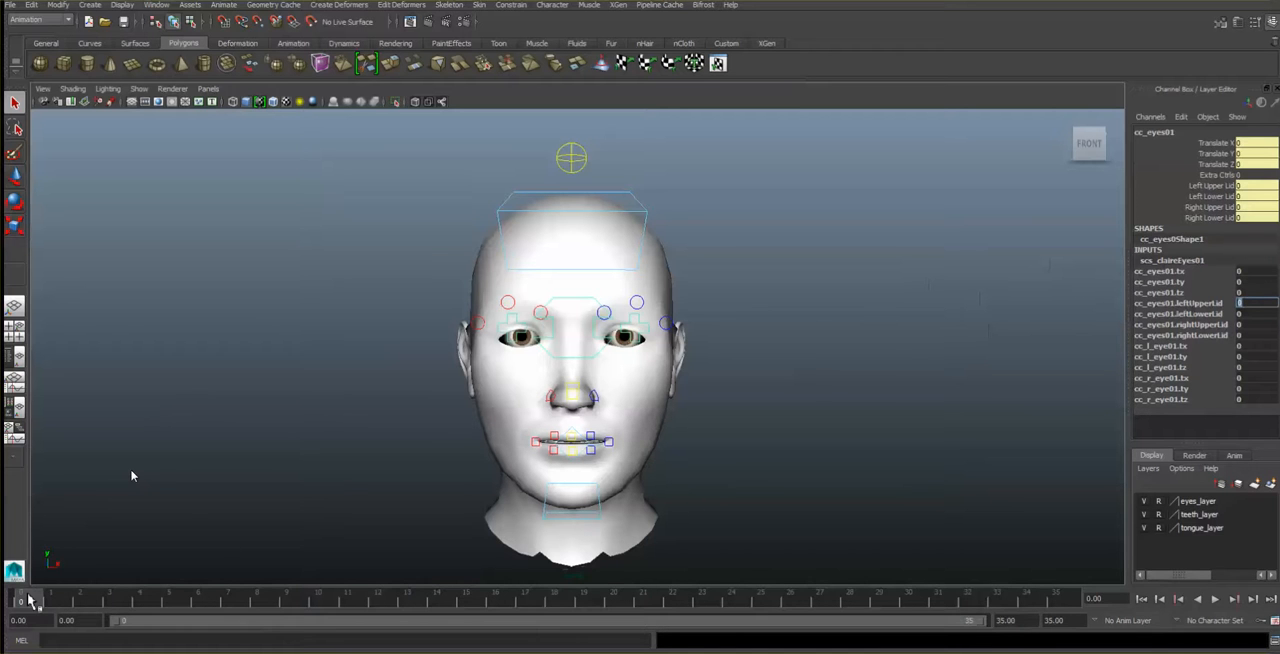
pyautogui.write('-')
pyautogui.press('Return')
pyautogui.press('s')
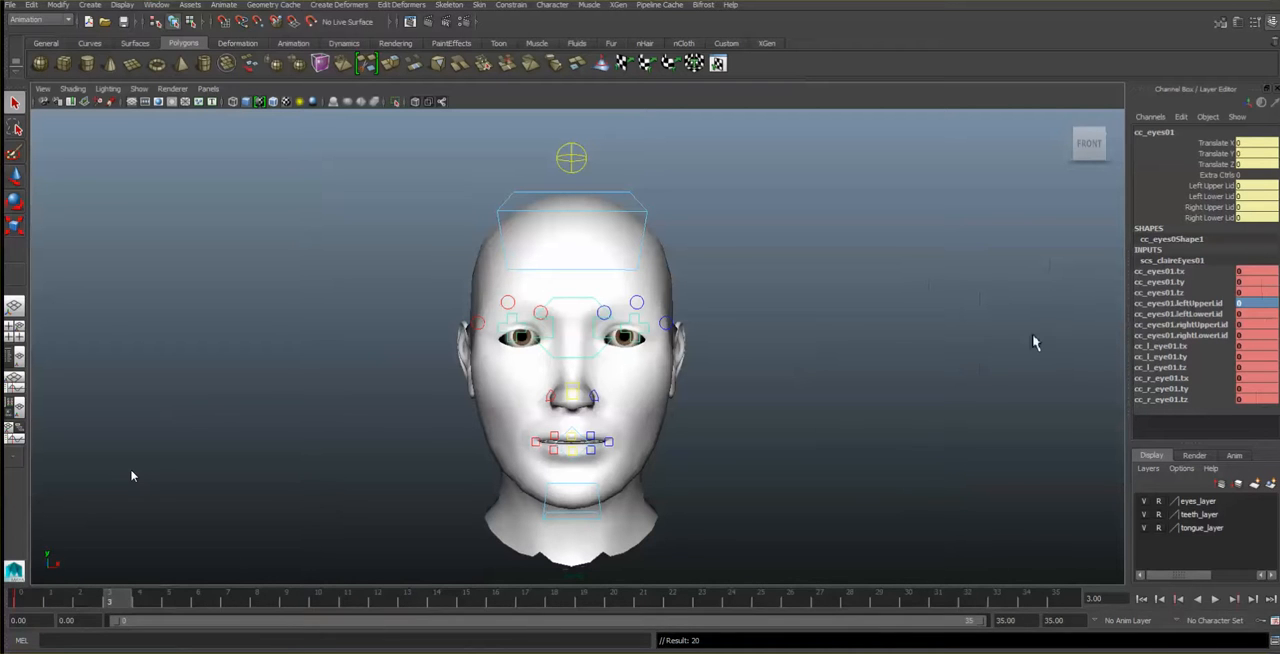
# - Set the left upper and lower lids to -20 at frame 3, key them, and scrub back to frame 0
pyautogui.click(1262, 302)
pyautogui.write('-1')
pyautogui.write('-20')
pyautogui.press('Return')
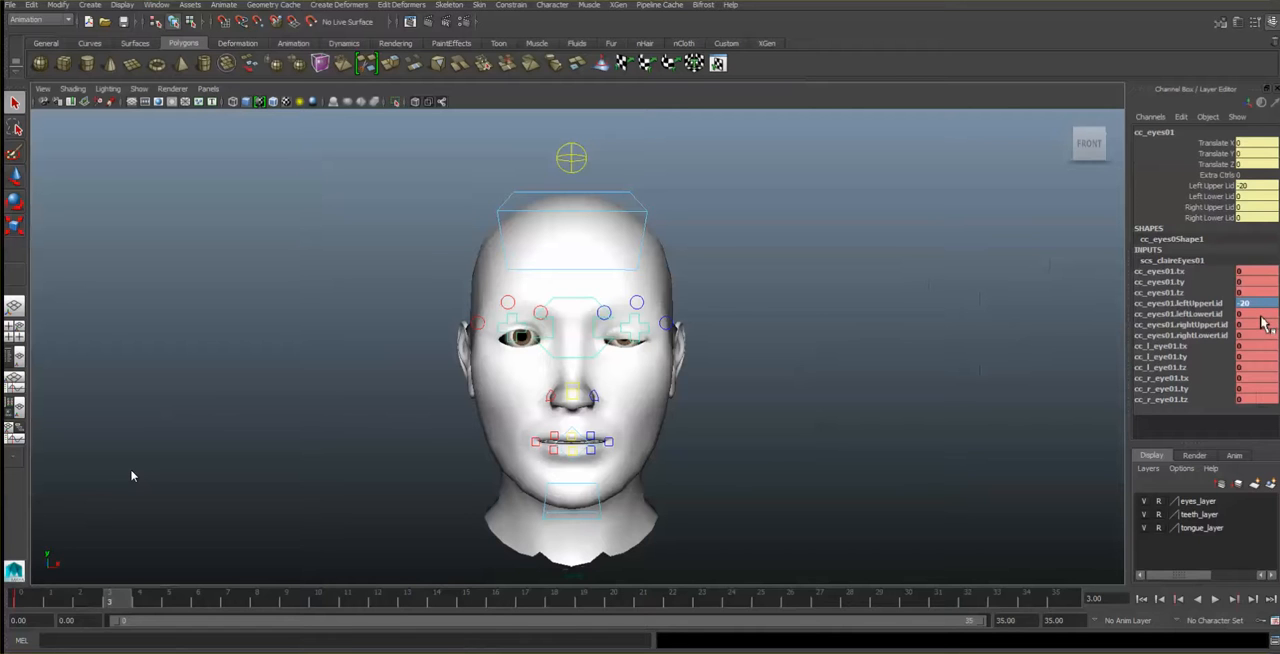
pyautogui.click(1262, 313)
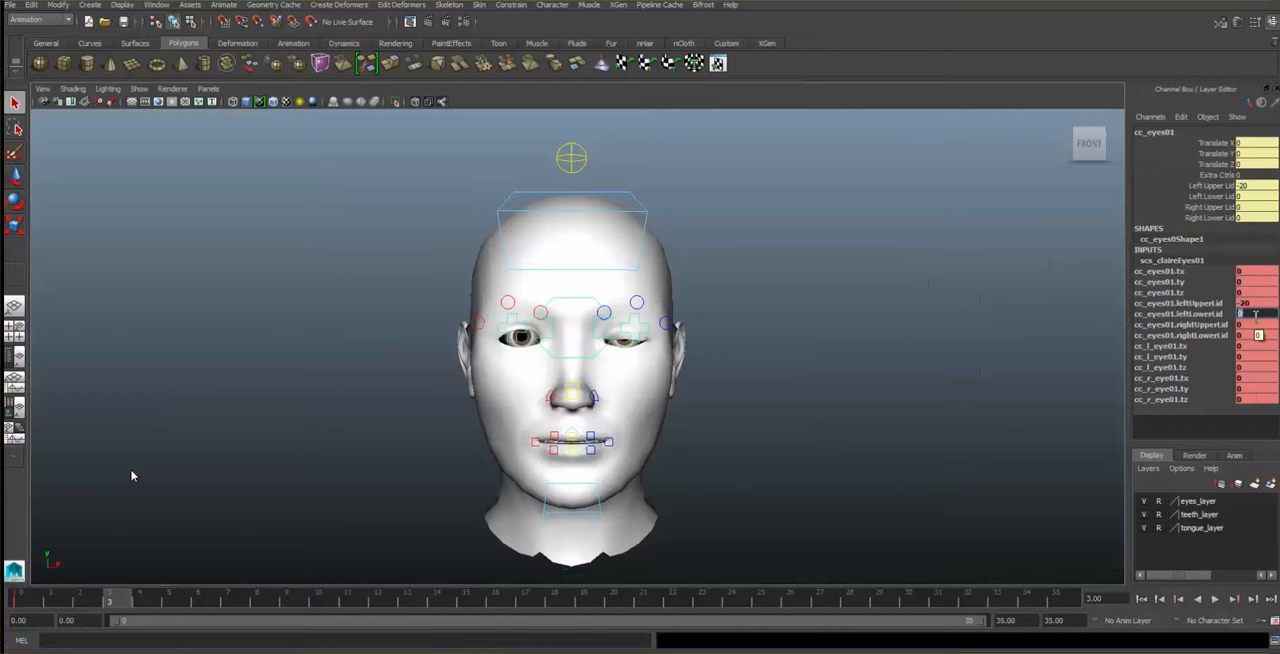
pyautogui.write('-20')
pyautogui.press('Return')
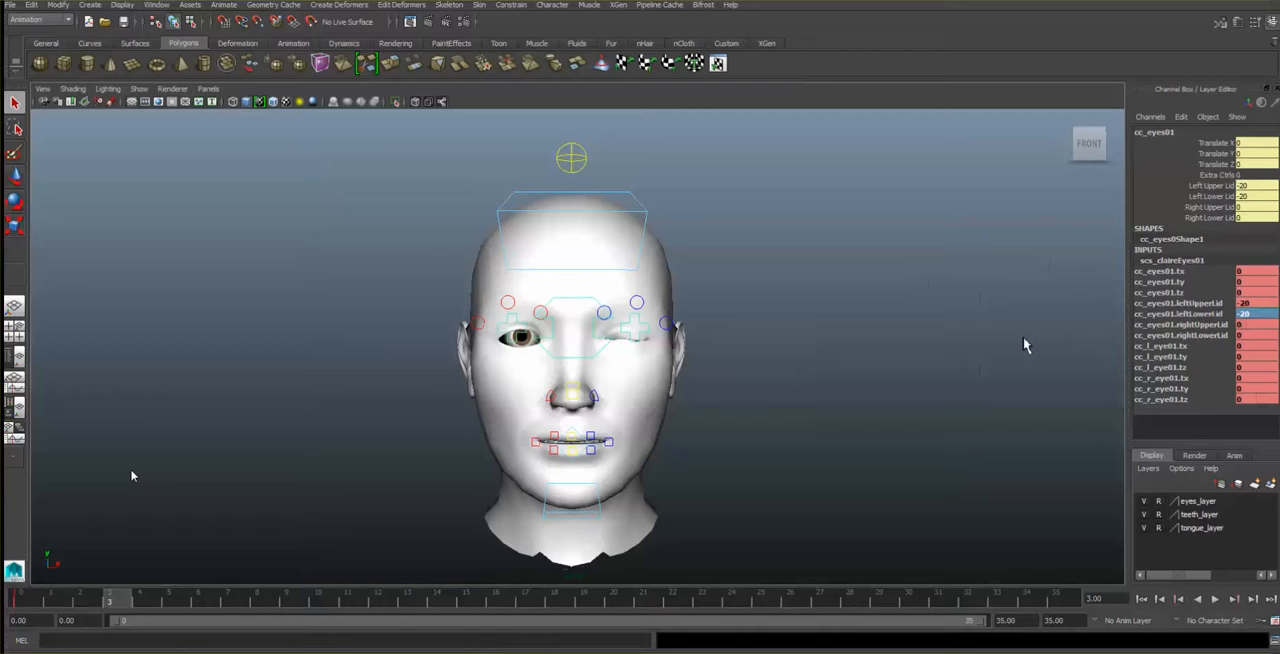
pyautogui.press('s')
pyautogui.click(21, 603)
pyautogui.moveTo(42, 605); pyautogui.dragTo(21, 625)
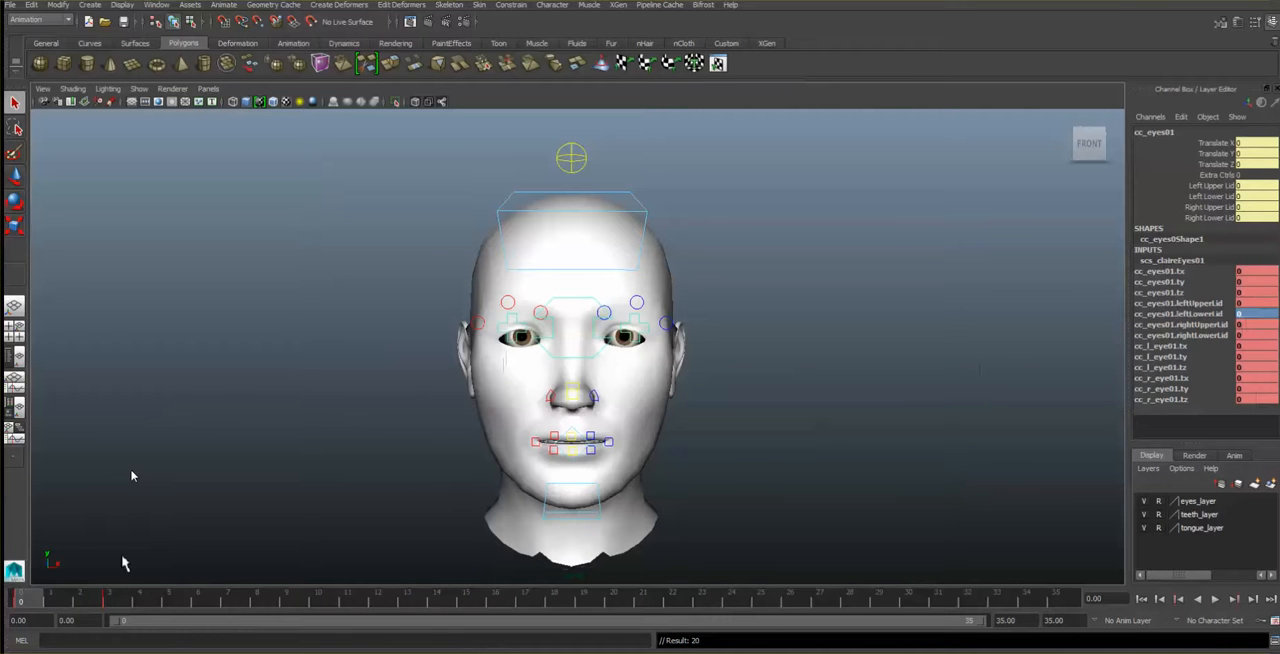
# - Set the right upper and lower lids to -20 at frame 3, key the pose, and play the animation
pyautogui.click(109, 600)
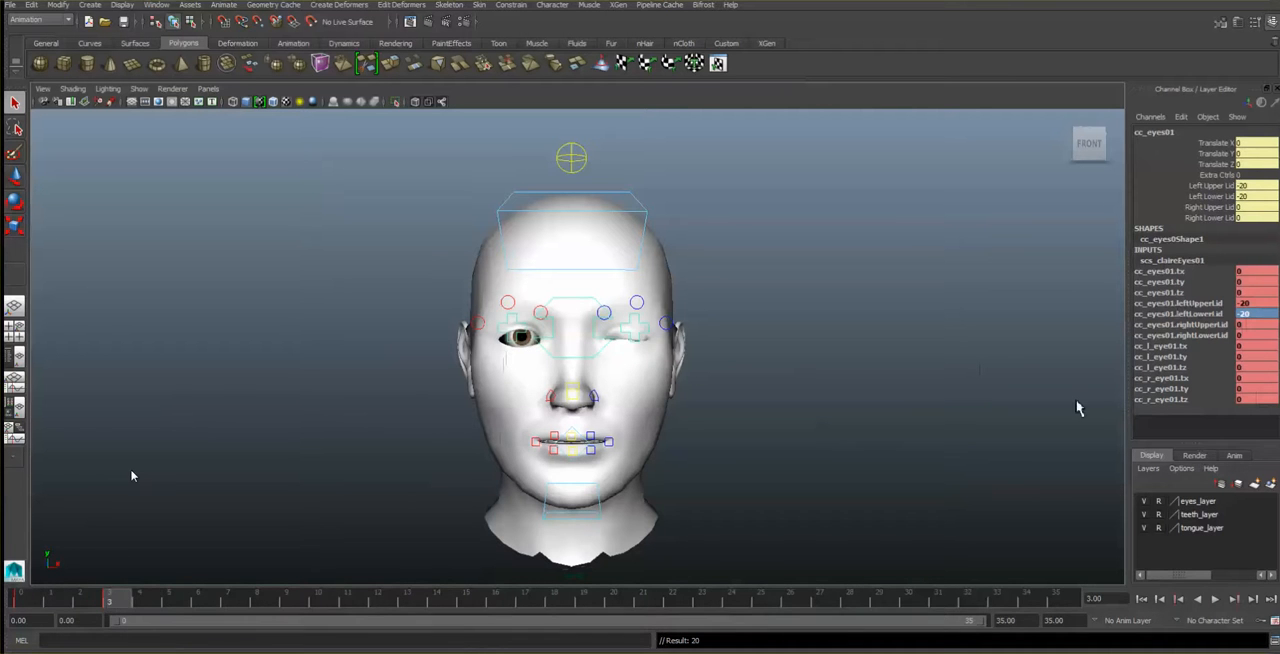
pyautogui.doubleClick(1256, 325)
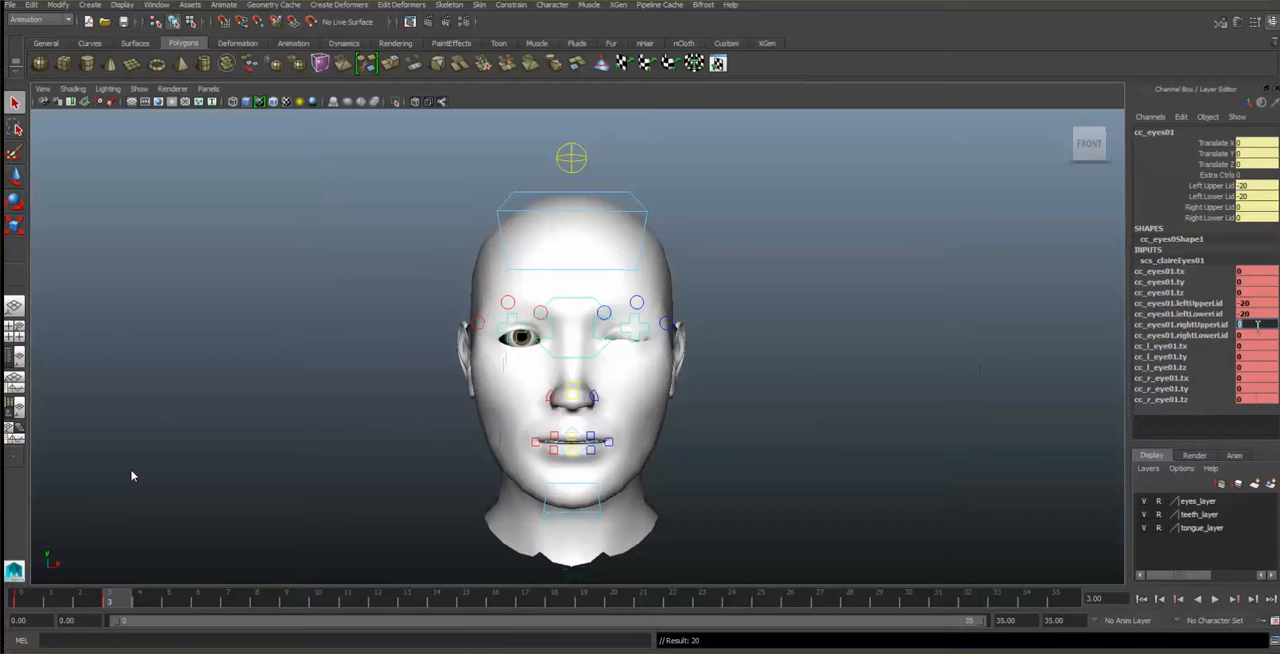
pyautogui.write('-20')
pyautogui.press('Return')
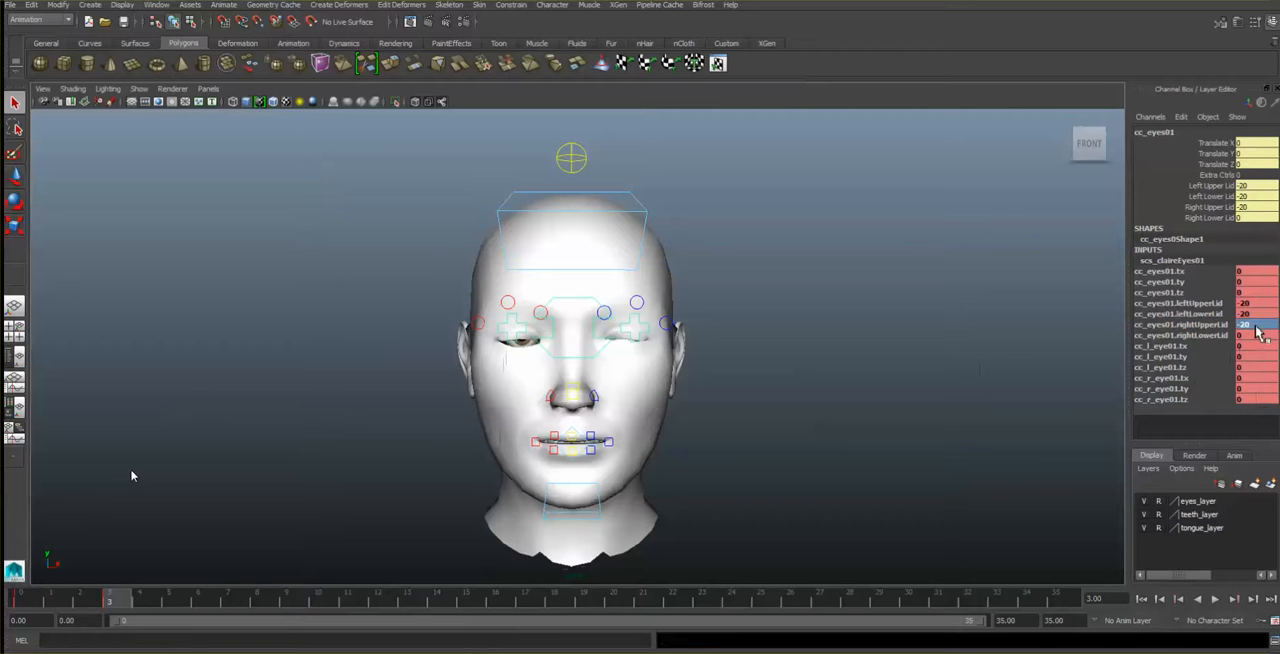
pyautogui.doubleClick(1257, 335)
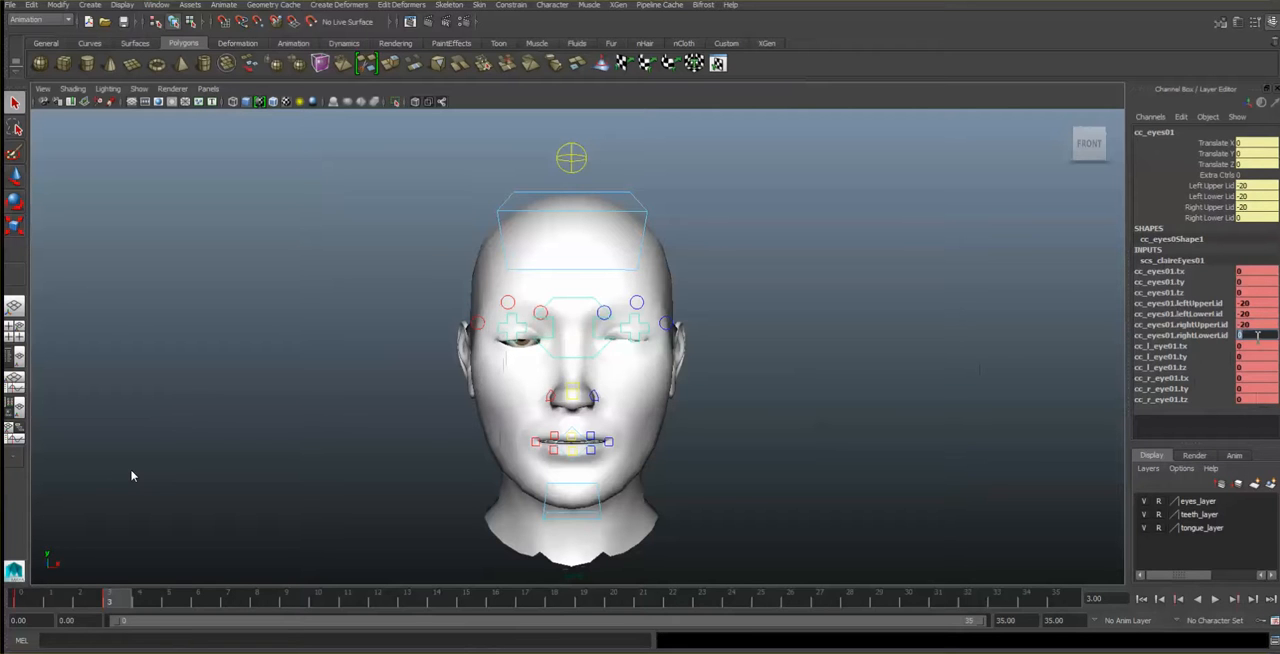
pyautogui.write('-20')
pyautogui.press('Return')
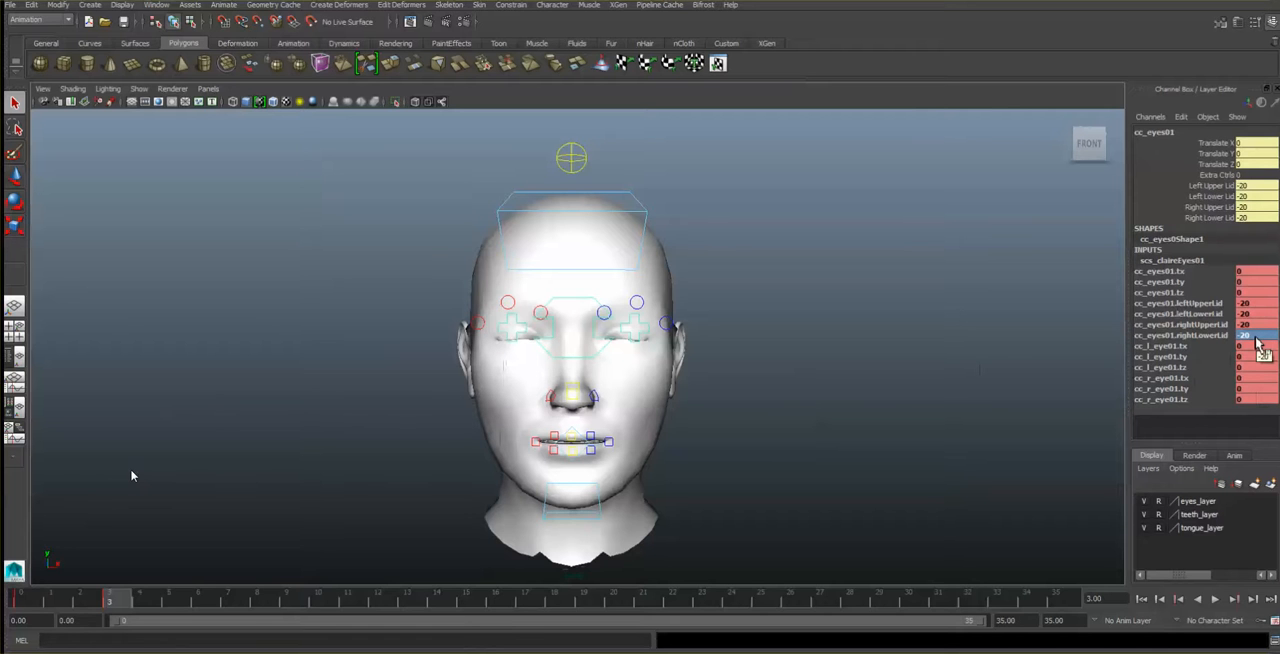
pyautogui.press('s')
pyautogui.hotkey('alt', 'v')
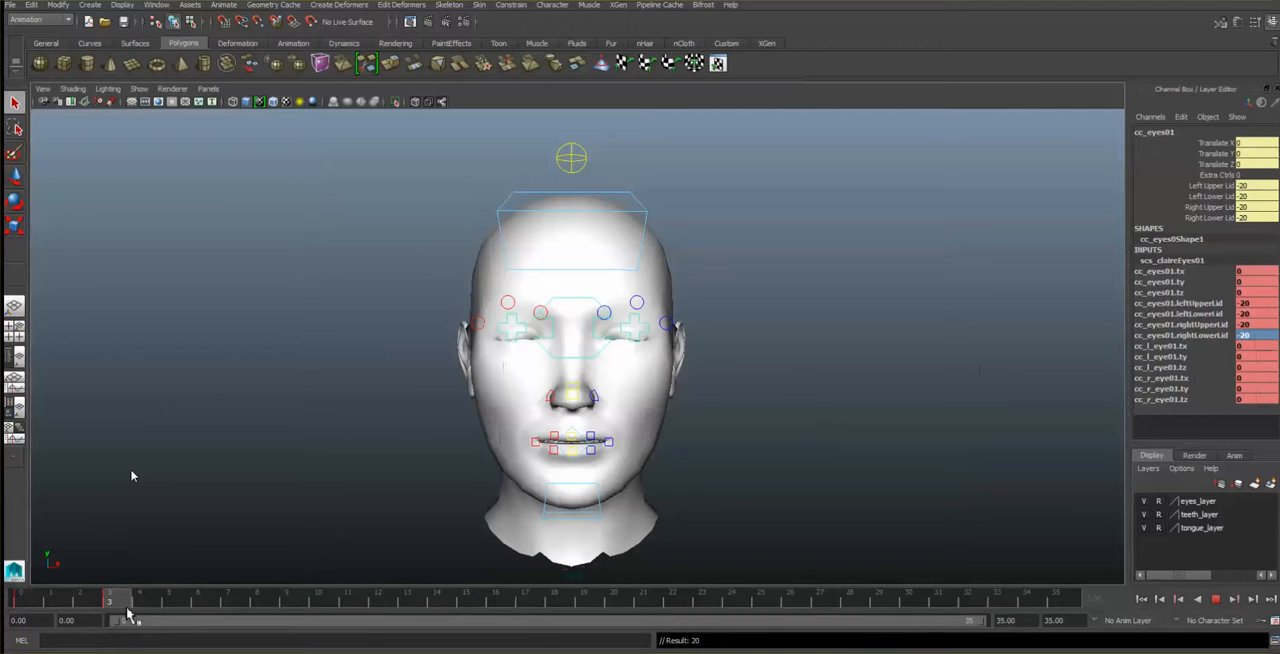
# - At frame 6, set all four eyelid channels to 0, key the open-eye pose, and scrub frames 0 to 6 to review the blink
pyautogui.moveTo(127, 612)
pyautogui.mouseDown()
pyautogui.moveTo(51, 603)
pyautogui.moveTo(205, 603)
pyautogui.mouseUp()
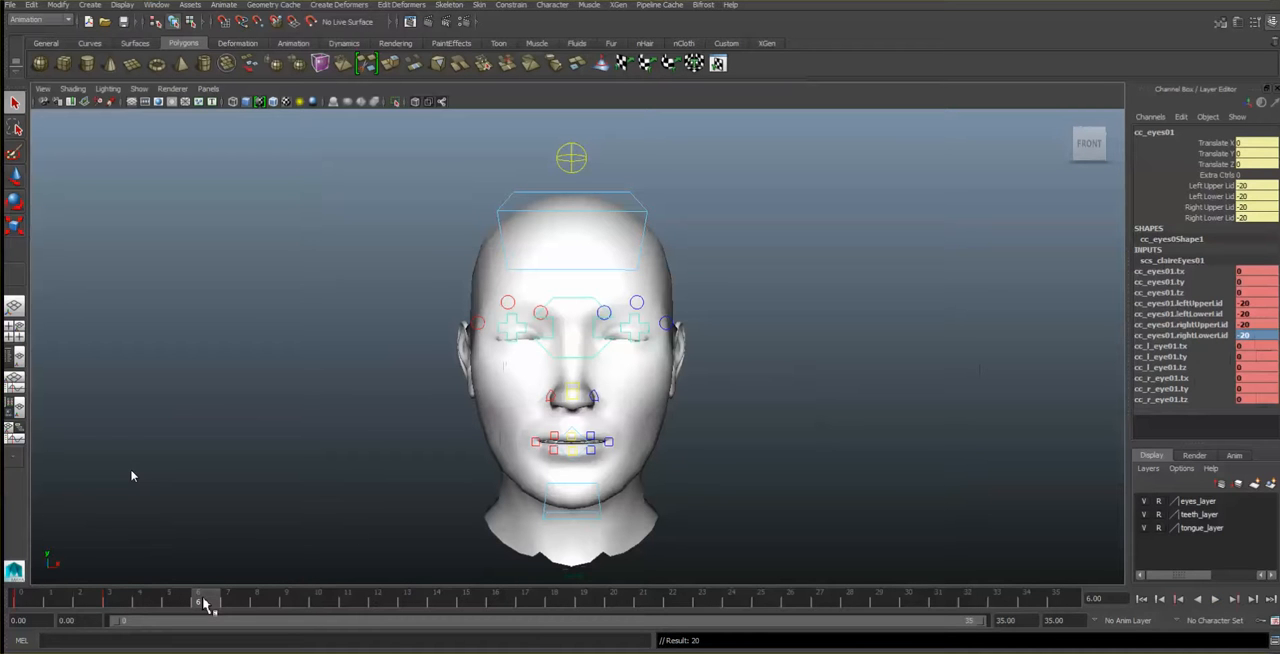
pyautogui.doubleClick(1250, 303)
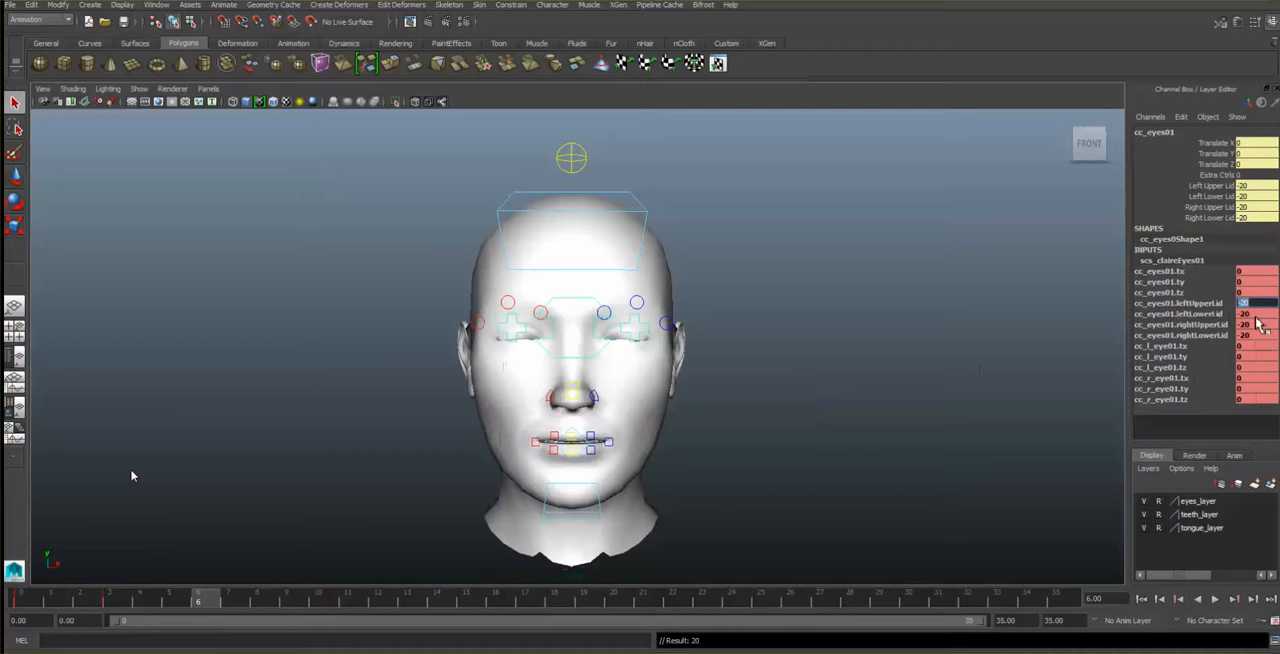
pyautogui.write('0')
pyautogui.press('Tab')
pyautogui.write('0')
pyautogui.press('Tab')
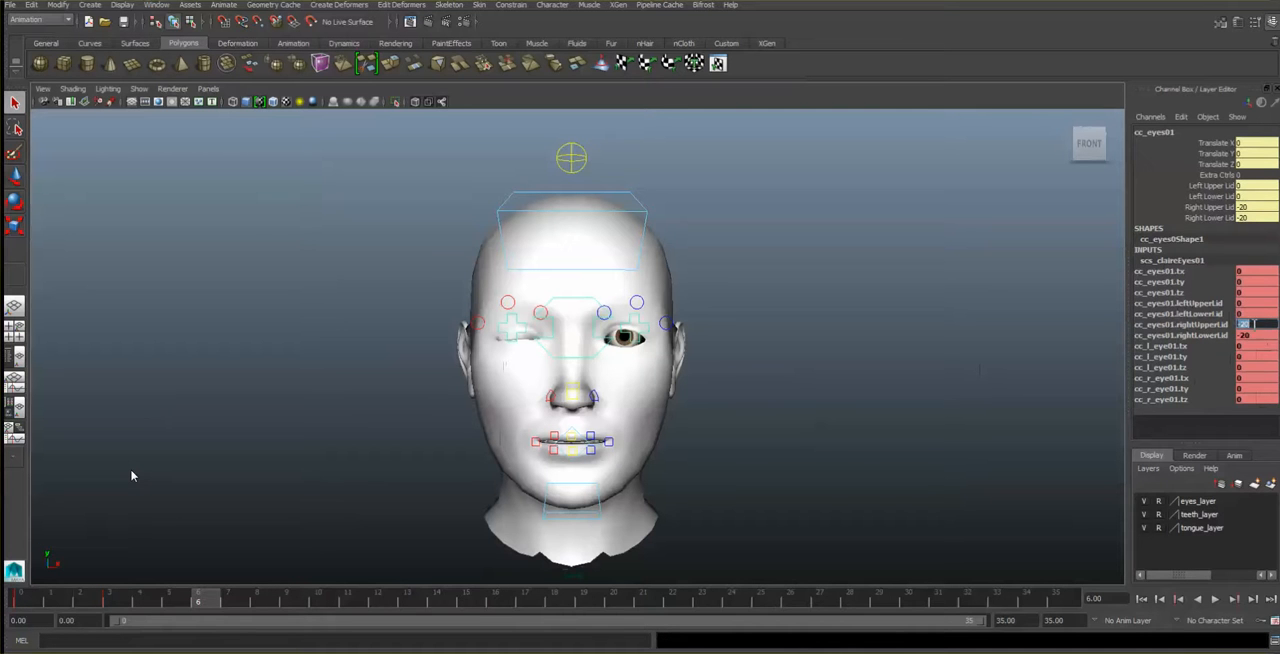
pyautogui.write('0')
pyautogui.press('Tab')
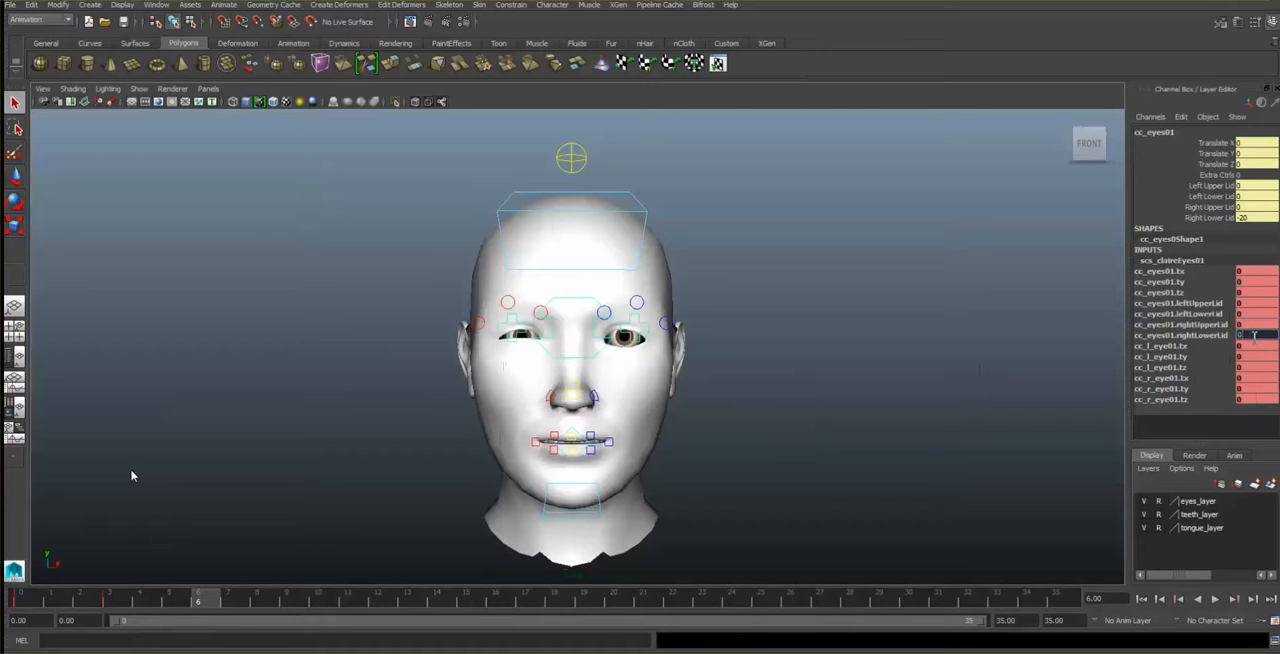
pyautogui.write('0')
pyautogui.press('Return')
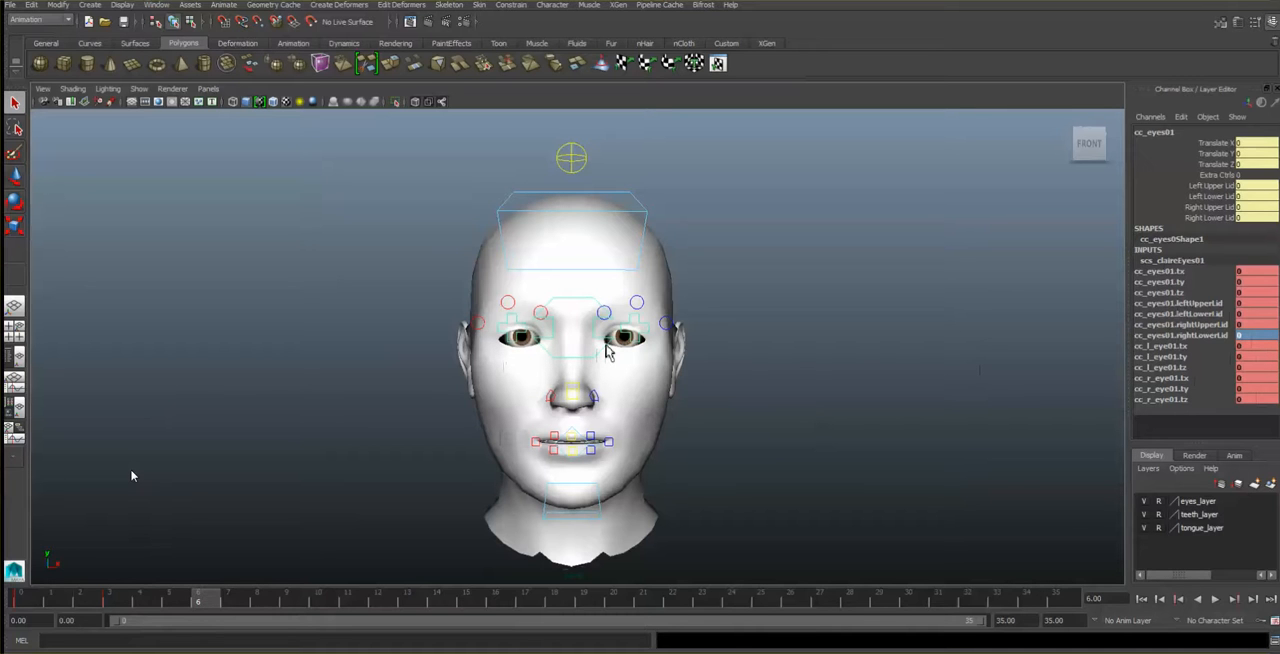
pyautogui.press('s')
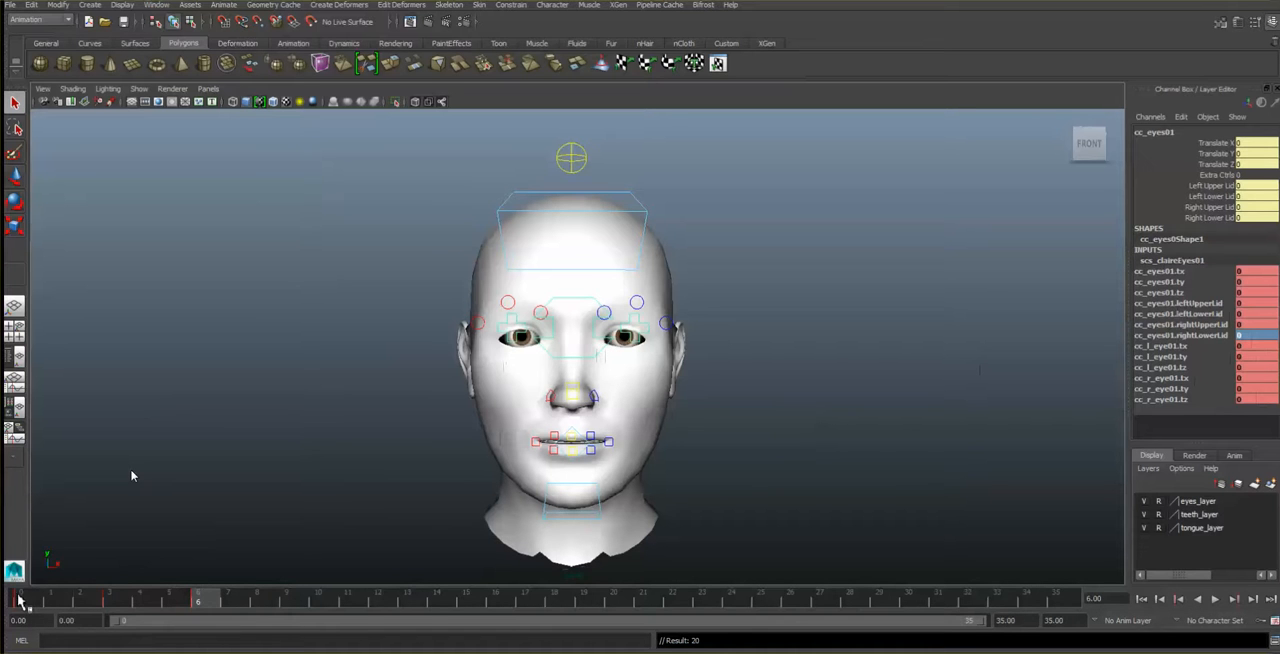
pyautogui.moveTo(19, 599)
pyautogui.mouseDown()
pyautogui.moveTo(234, 620)
pyautogui.moveTo(28, 600)
pyautogui.moveTo(223, 614)
pyautogui.moveTo(211, 612)
pyautogui.mouseUp()
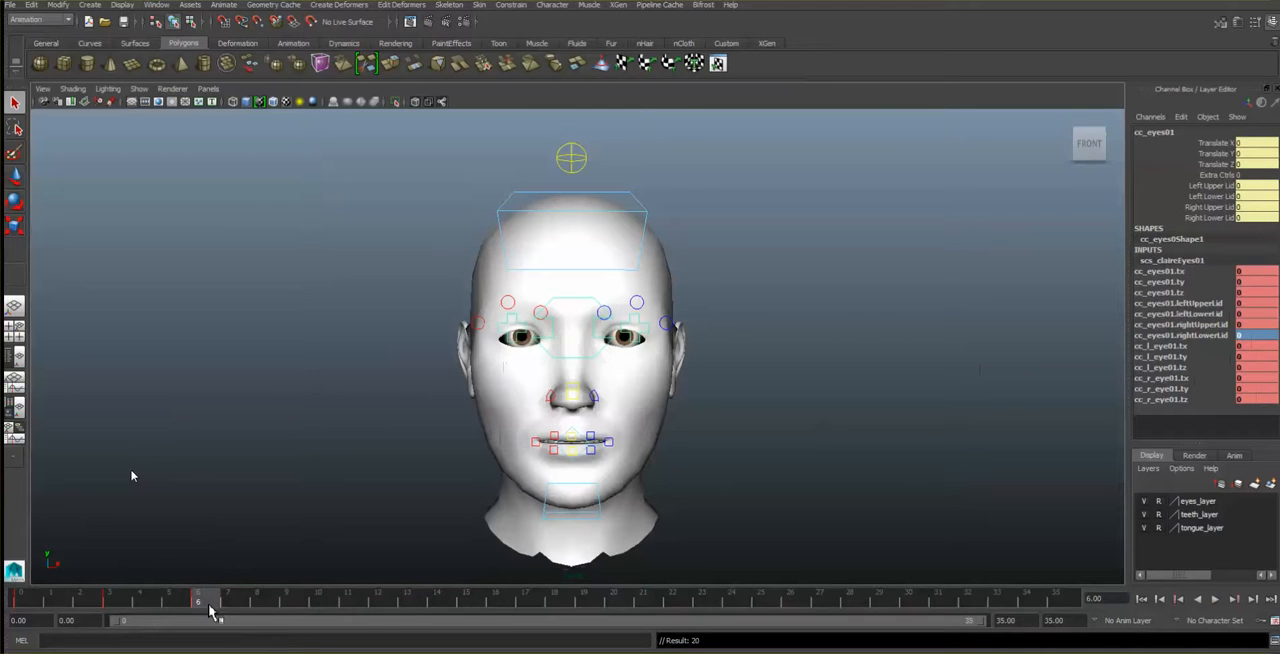